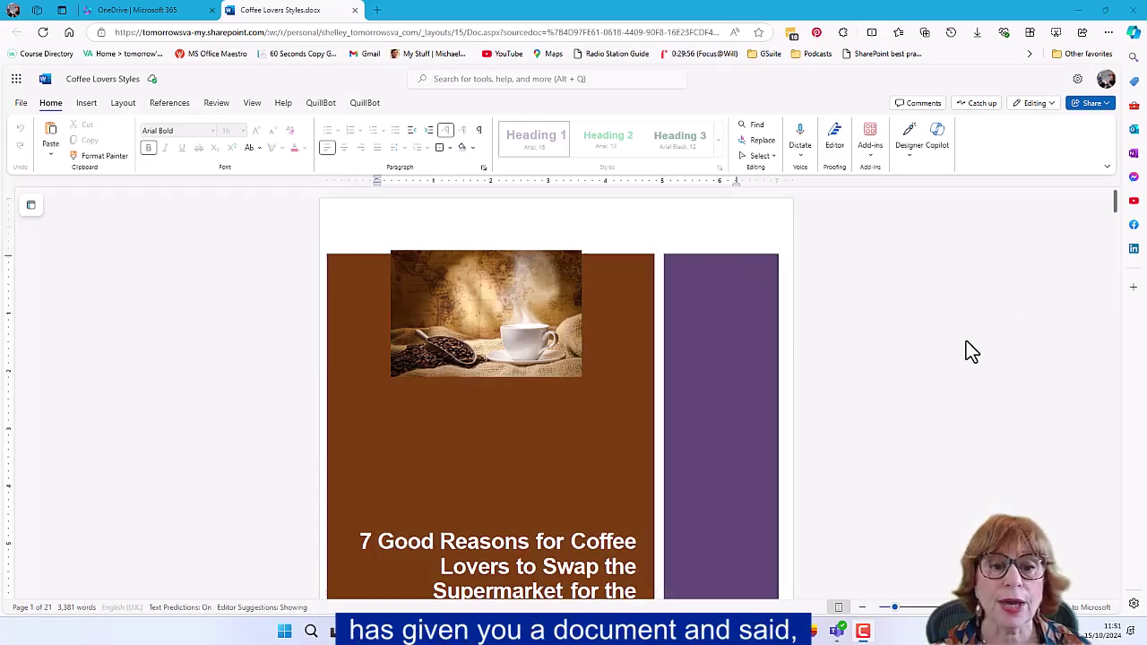
- Look through the Coffee Lovers Styles document, examining its cover, table of contents, headings and body text
{"action": "scroll", "coordinate": [988, 363], "scroll_direction": "down", "scroll_amount": 10}
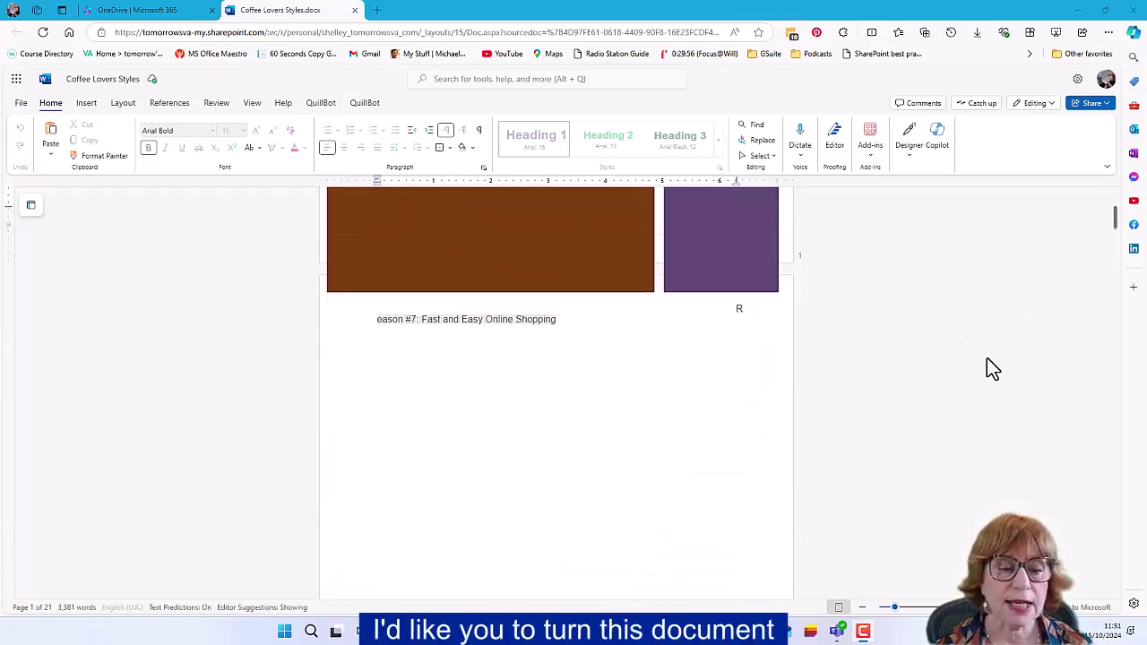
{"action": "scroll", "coordinate": [990, 367], "scroll_direction": "down", "scroll_amount": 15}
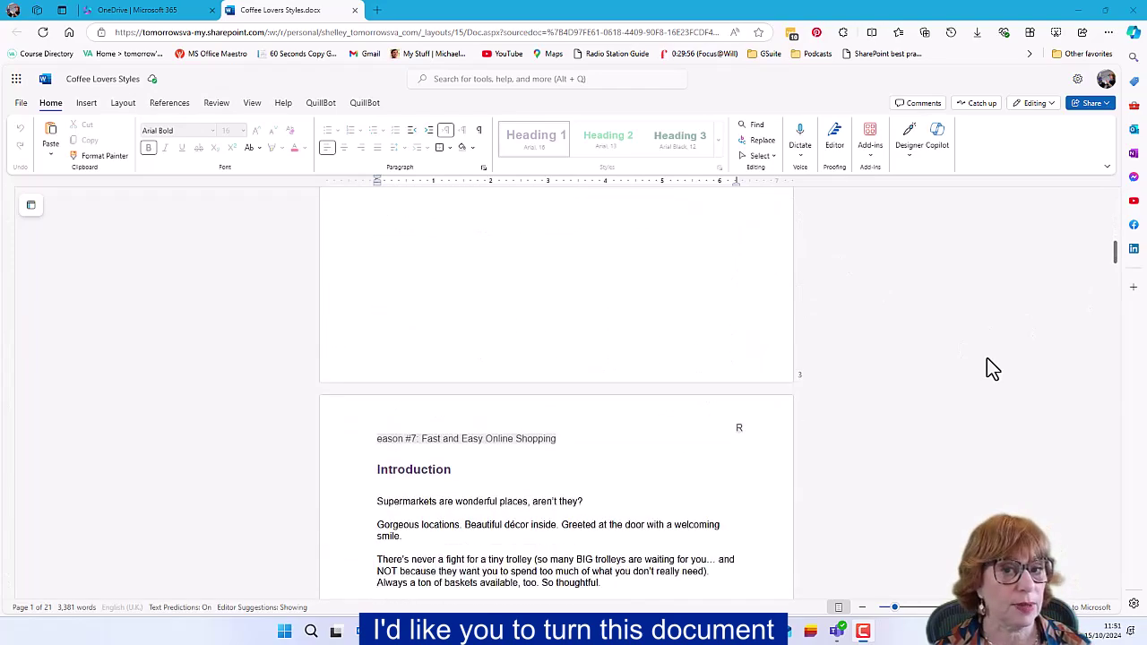
{"action": "scroll", "coordinate": [987, 358], "scroll_direction": "down", "scroll_amount": 6}
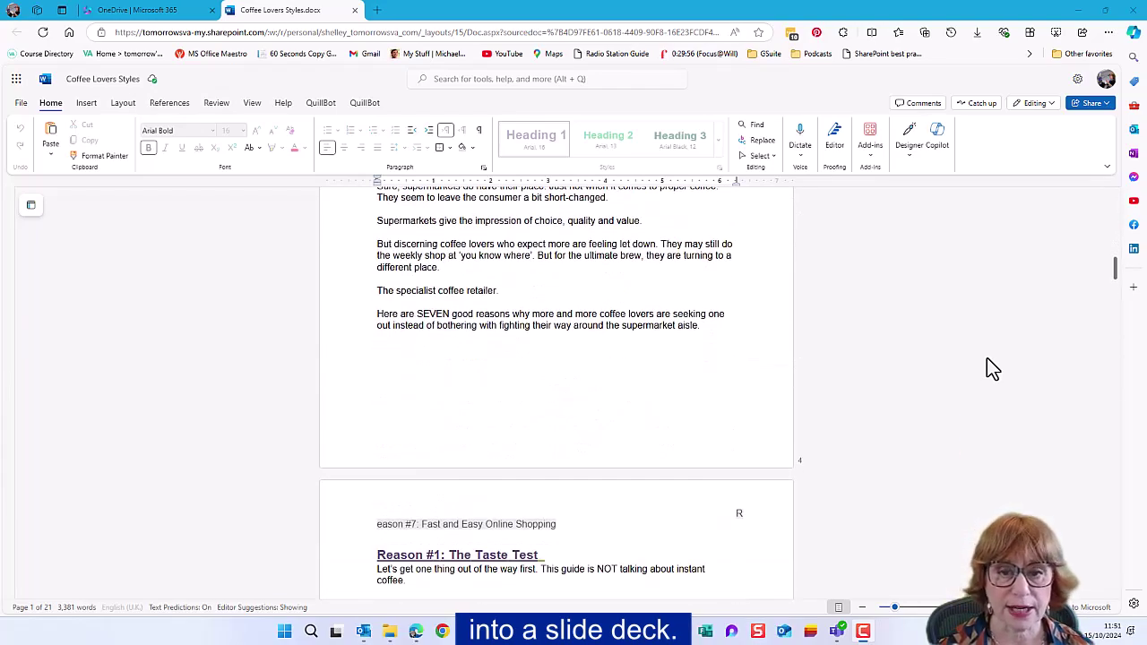
{"action": "scroll", "coordinate": [986, 359], "scroll_direction": "down", "scroll_amount": 3}
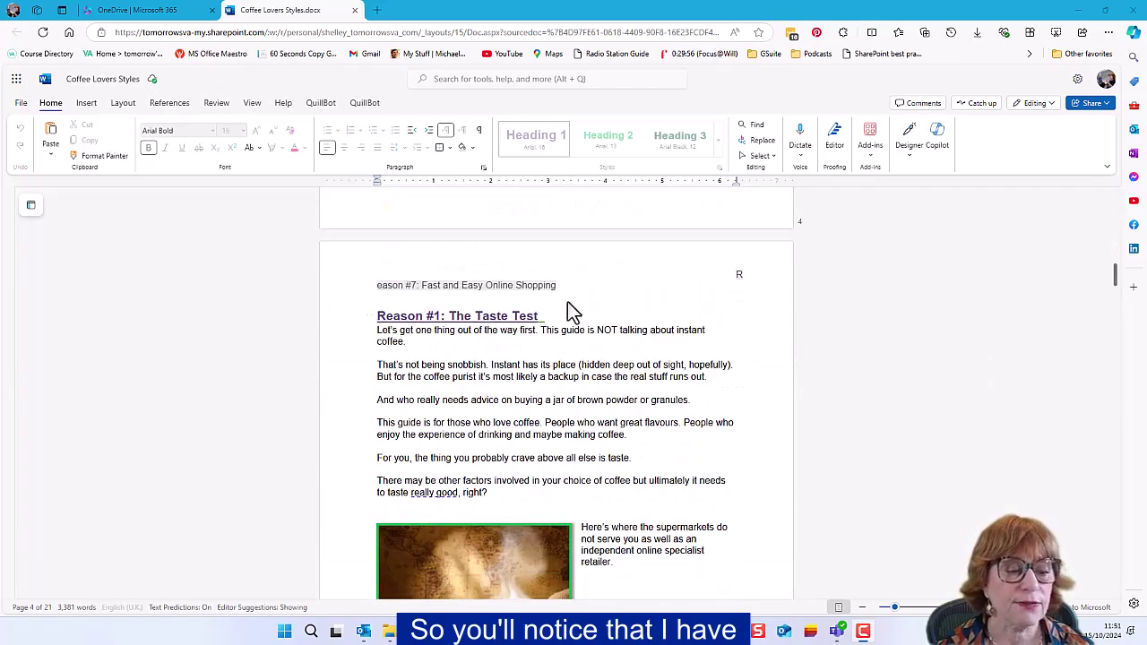
{"action": "scroll", "coordinate": [933, 383], "scroll_direction": "down", "scroll_amount": 6}
{"action": "scroll", "coordinate": [931, 383], "scroll_direction": "up", "scroll_amount": 5}
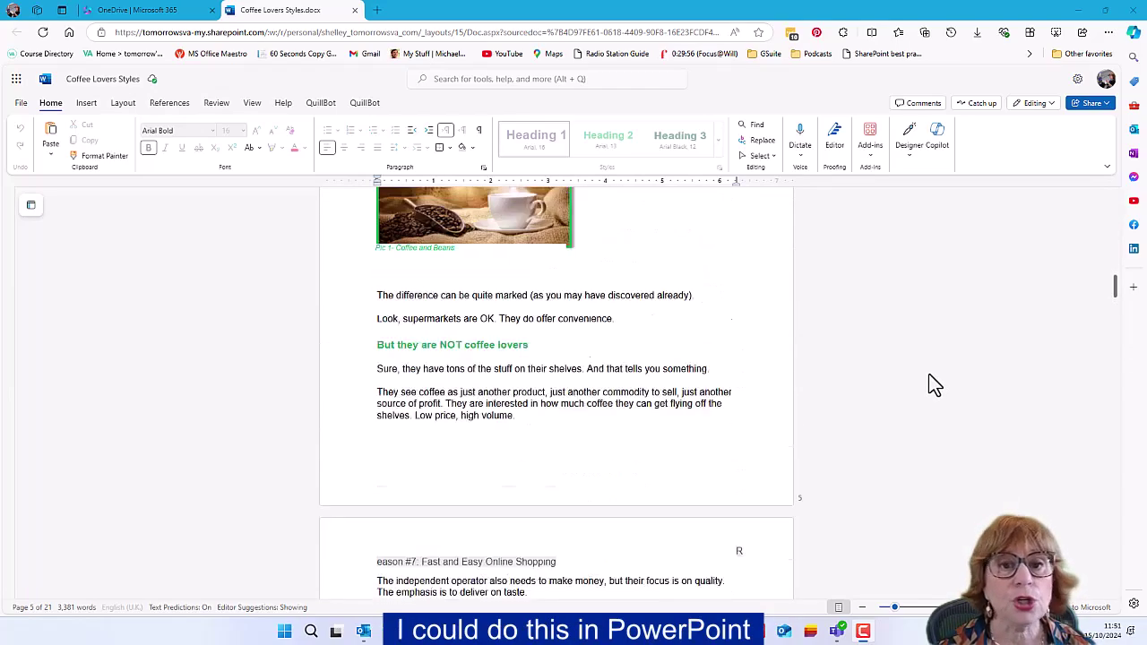
{"action": "scroll", "coordinate": [927, 373], "scroll_direction": "up", "scroll_amount": 15}
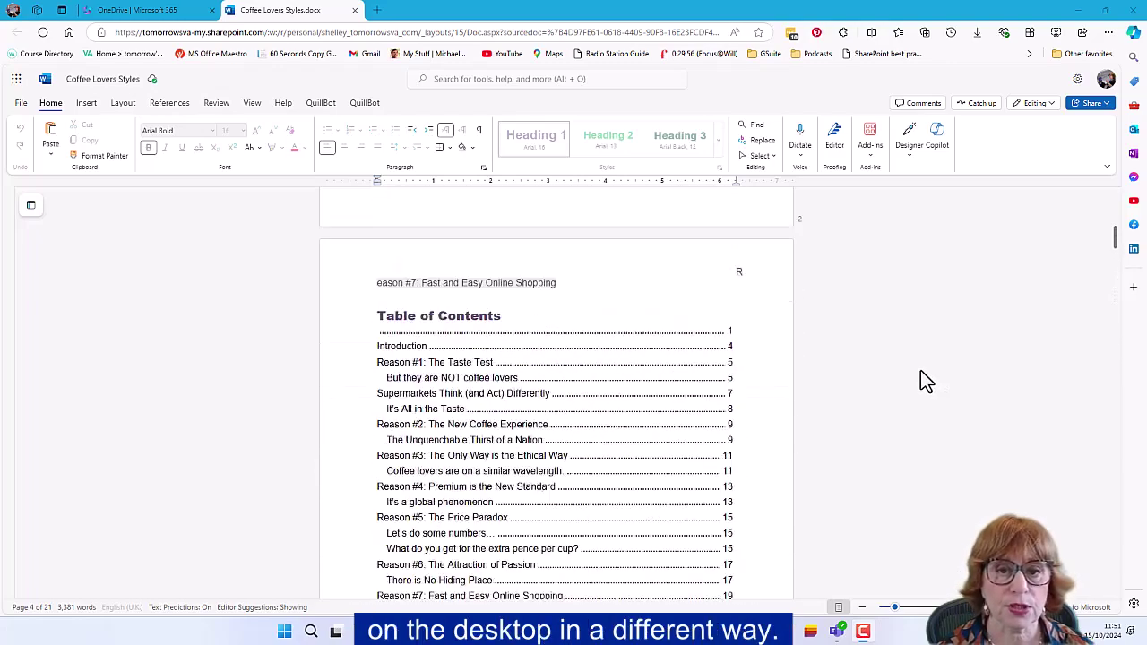
{"action": "scroll", "coordinate": [920, 369], "scroll_direction": "up", "scroll_amount": 5}
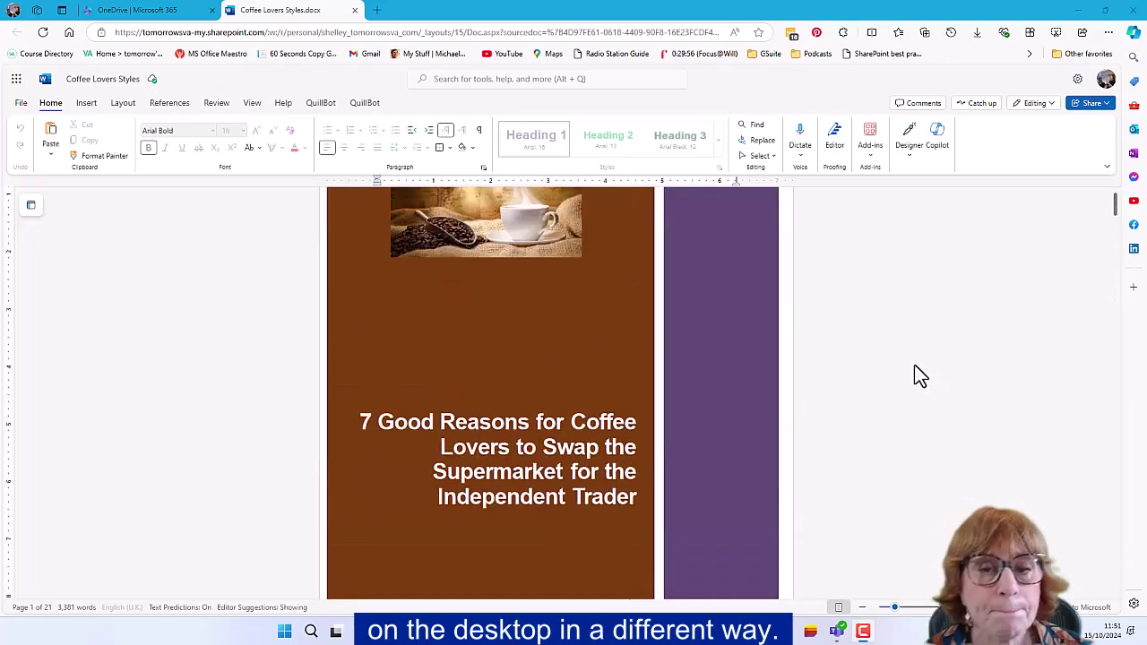
{"action": "scroll", "coordinate": [914, 373], "scroll_direction": "up", "scroll_amount": 2}
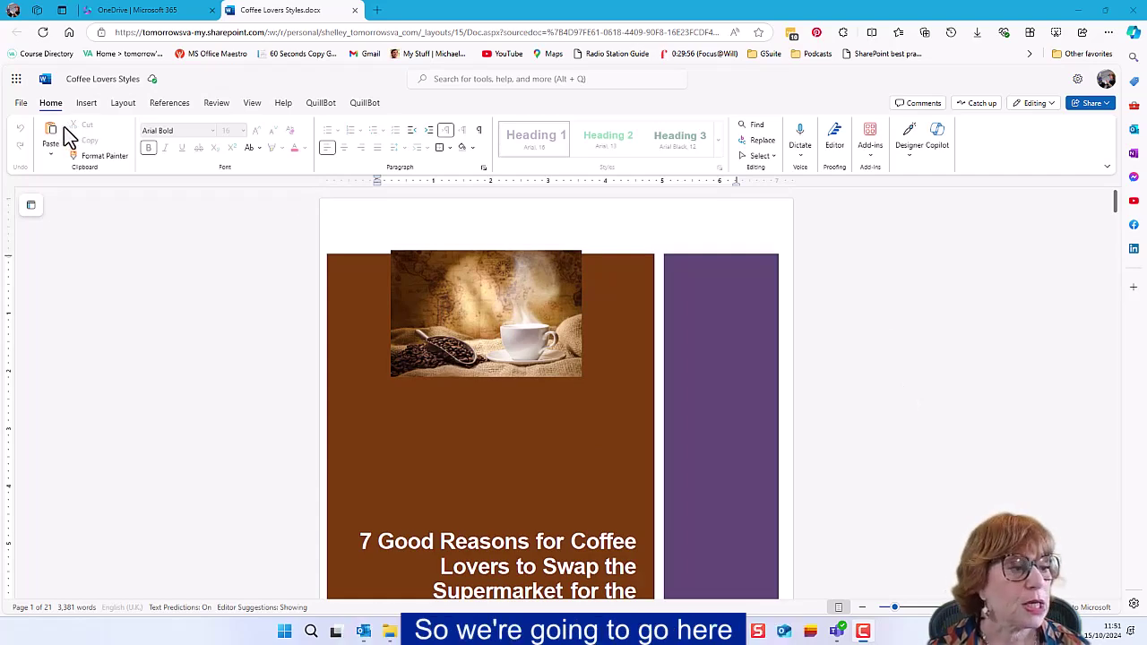
- Start exporting the document to a PowerPoint presentation and browse additional design themes
{"action": "left_click", "coordinate": [22, 105]}
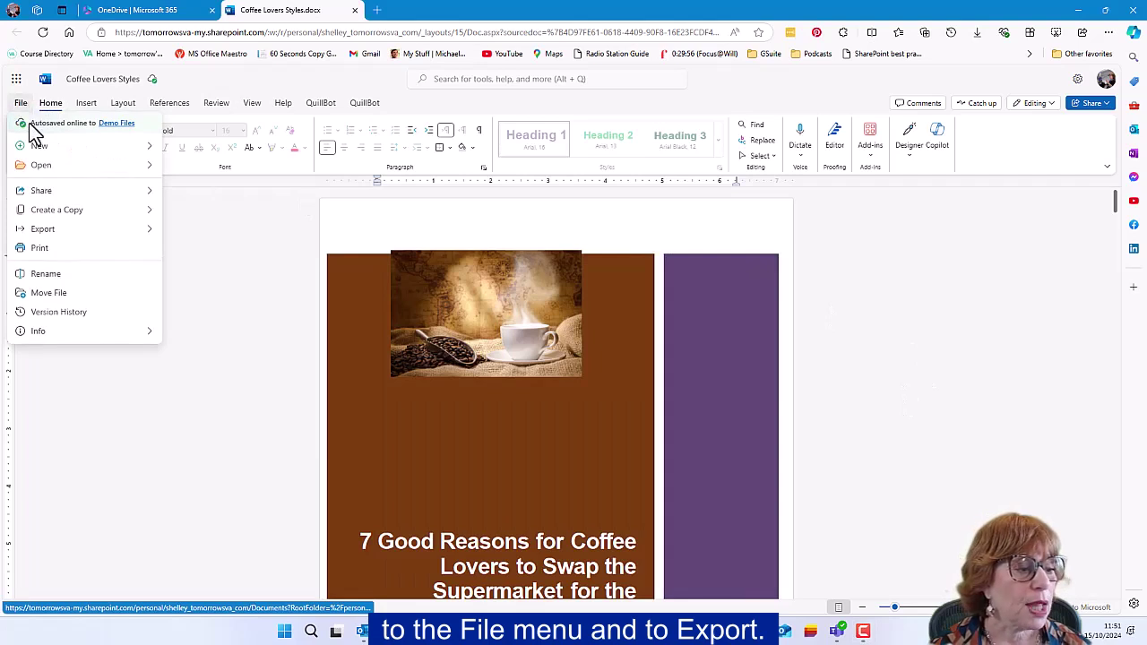
{"action": "mouse_move", "coordinate": [38, 235]}
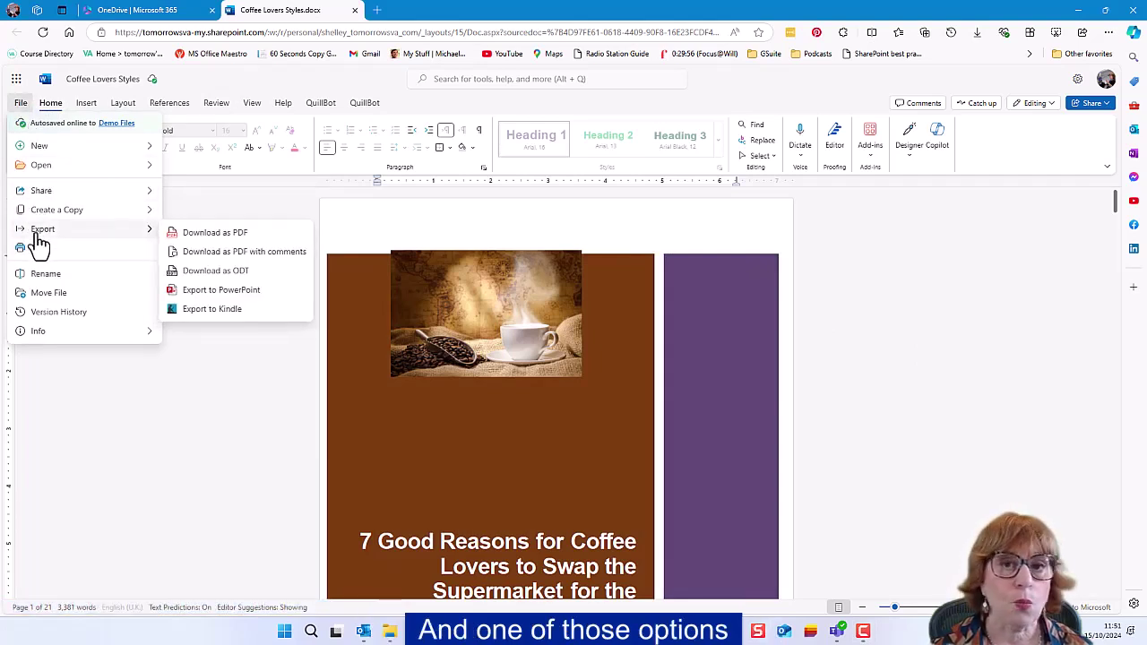
{"action": "left_click", "coordinate": [238, 293]}
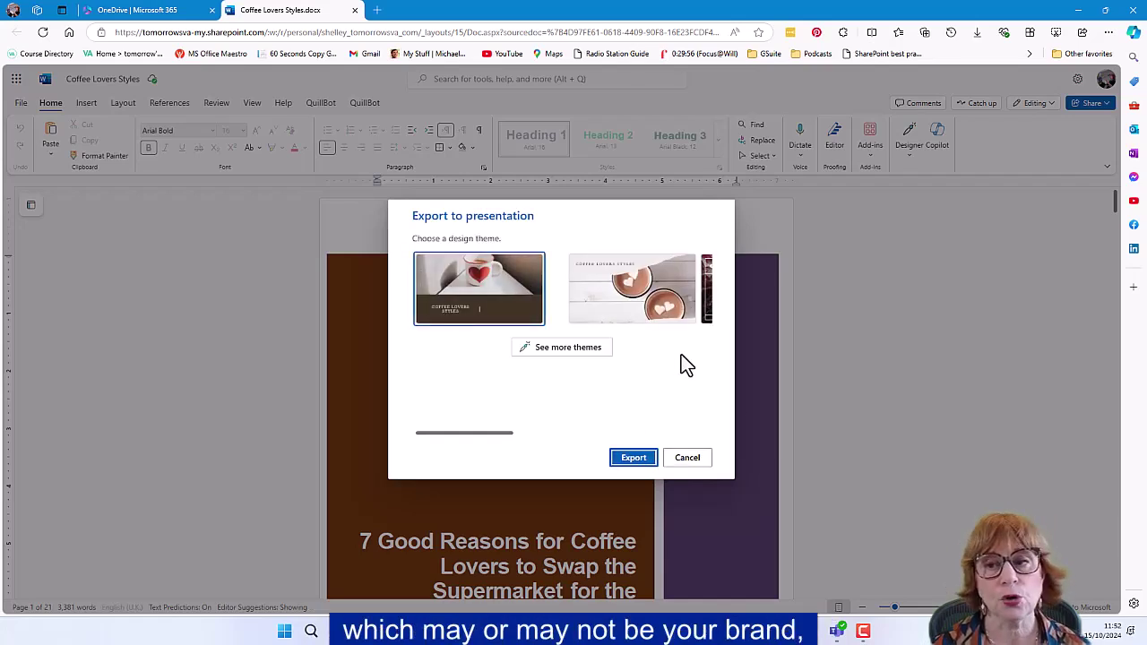
{"action": "left_click", "coordinate": [575, 350]}
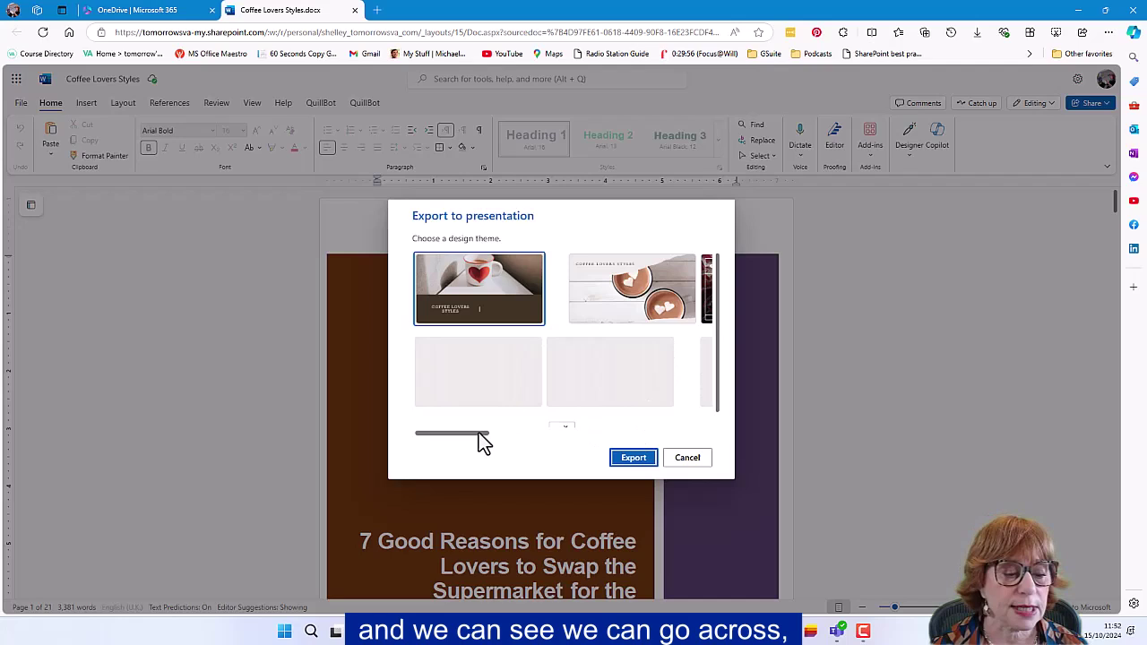
{"action": "left_click_drag", "start_coordinate": [479, 433], "coordinate": [499, 451]}
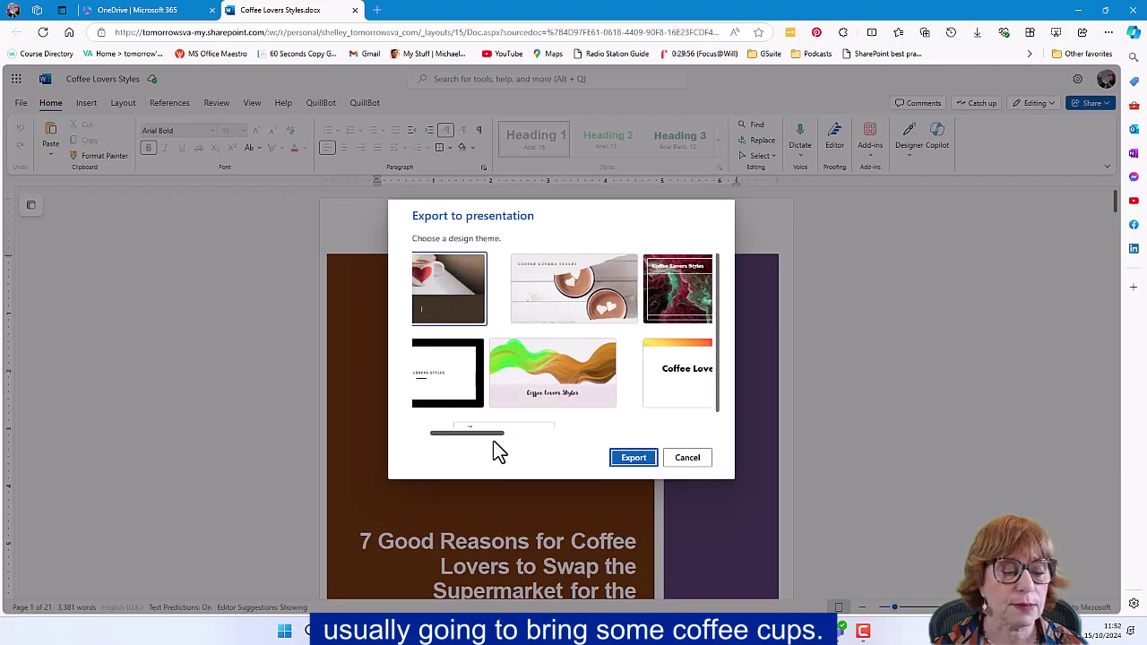
- Export the document with the theme showing two cups with heart-shaped marshmallows, and open the resulting presentation
{"action": "left_click", "coordinate": [573, 289]}
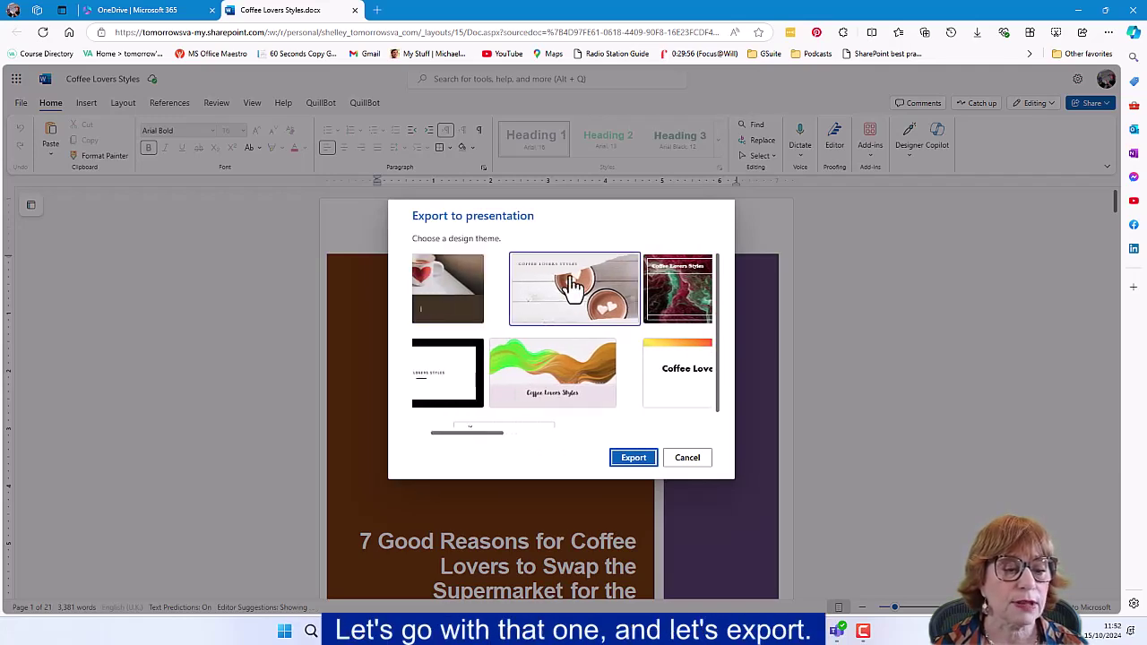
{"action": "left_click", "coordinate": [632, 458]}
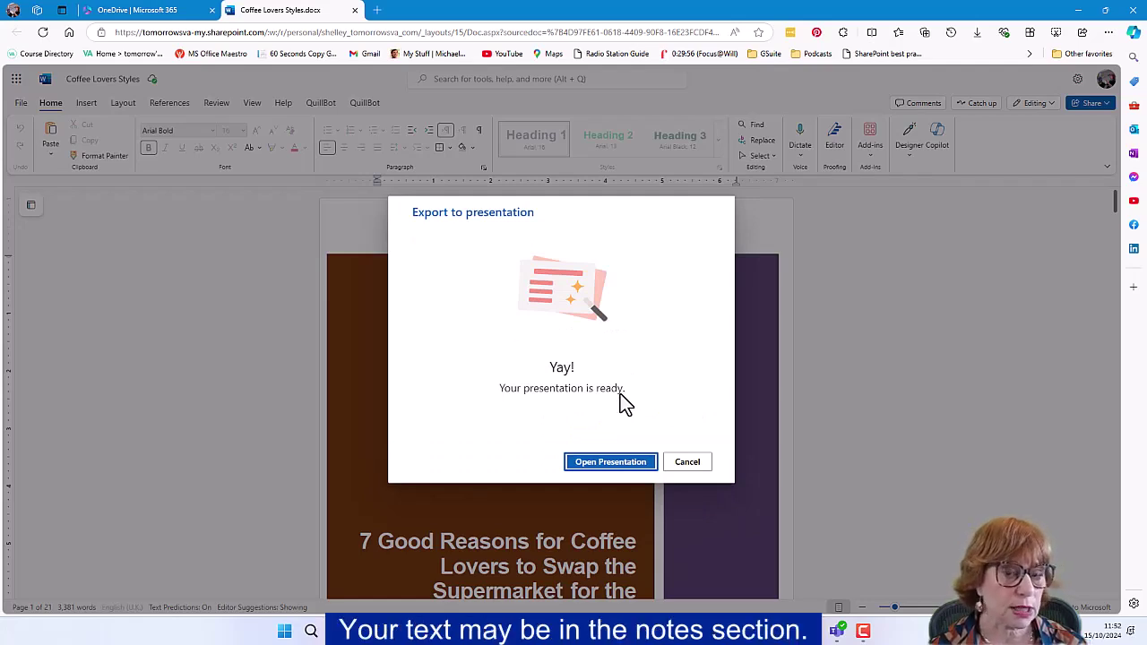
{"action": "left_click", "coordinate": [608, 463]}
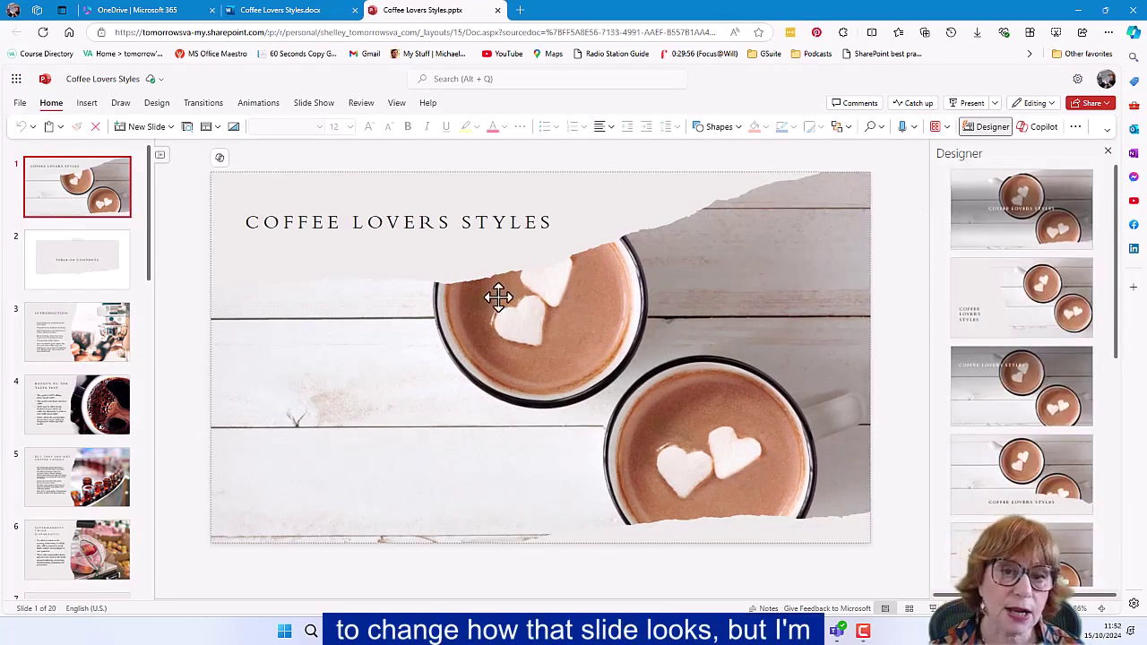
- Review slides 2 to 10 of the exported presentation, checking their text, images, graphics and icons
{"action": "left_click", "coordinate": [111, 260]}
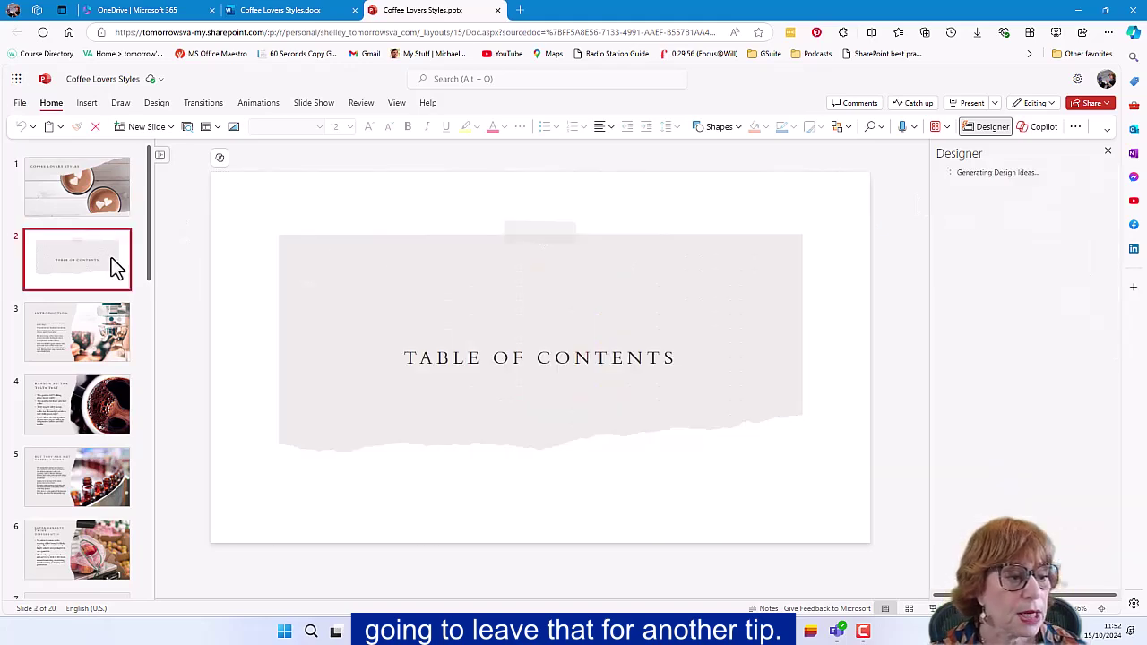
{"action": "left_click", "coordinate": [94, 339]}
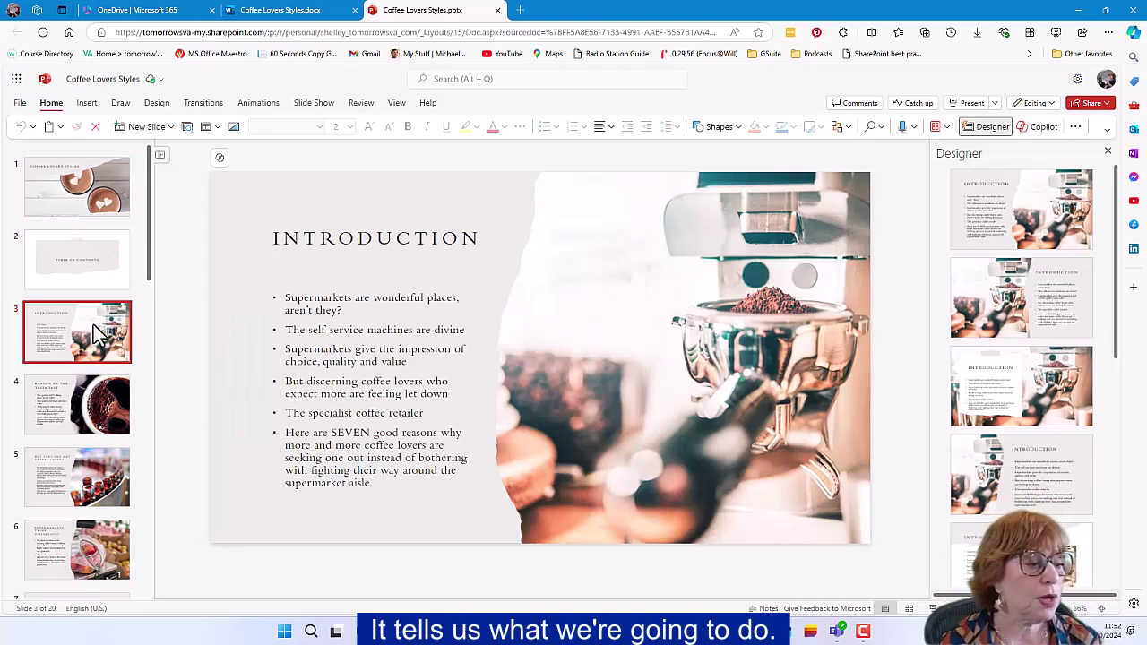
{"action": "left_click", "coordinate": [89, 251]}
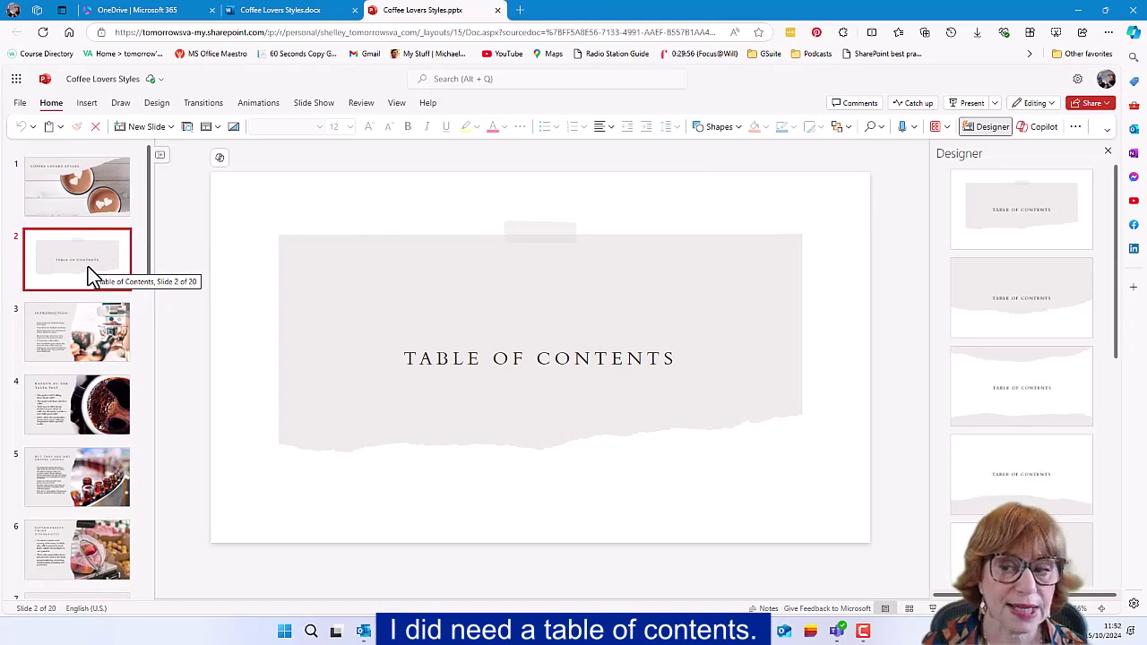
{"action": "left_click", "coordinate": [73, 319]}
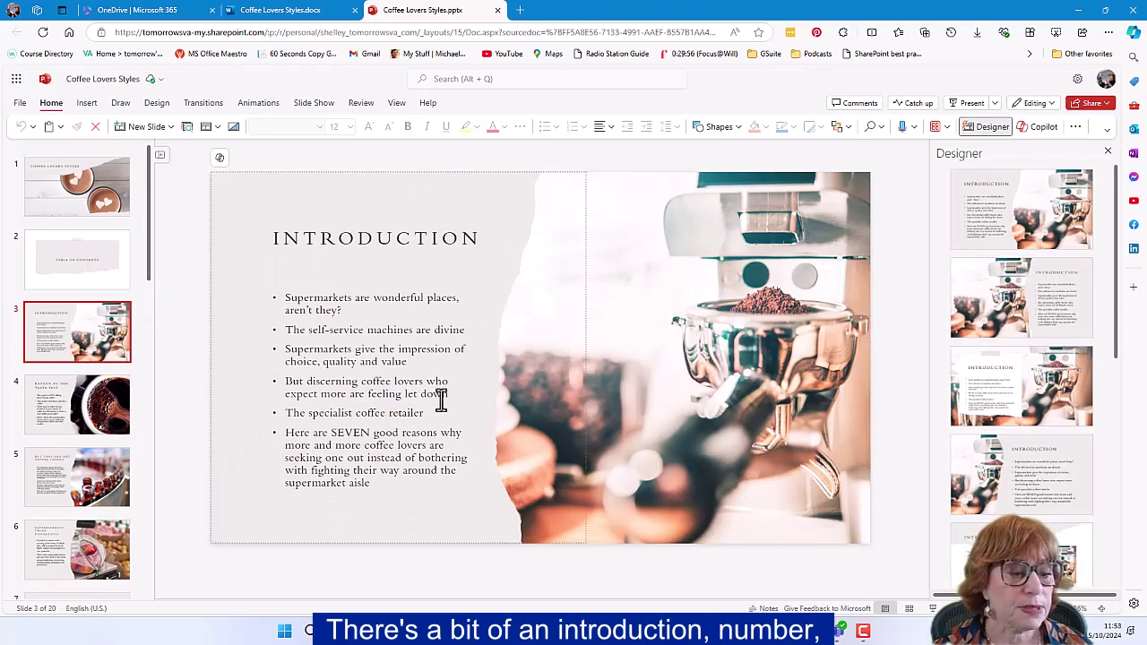
{"action": "left_click", "coordinate": [62, 418]}
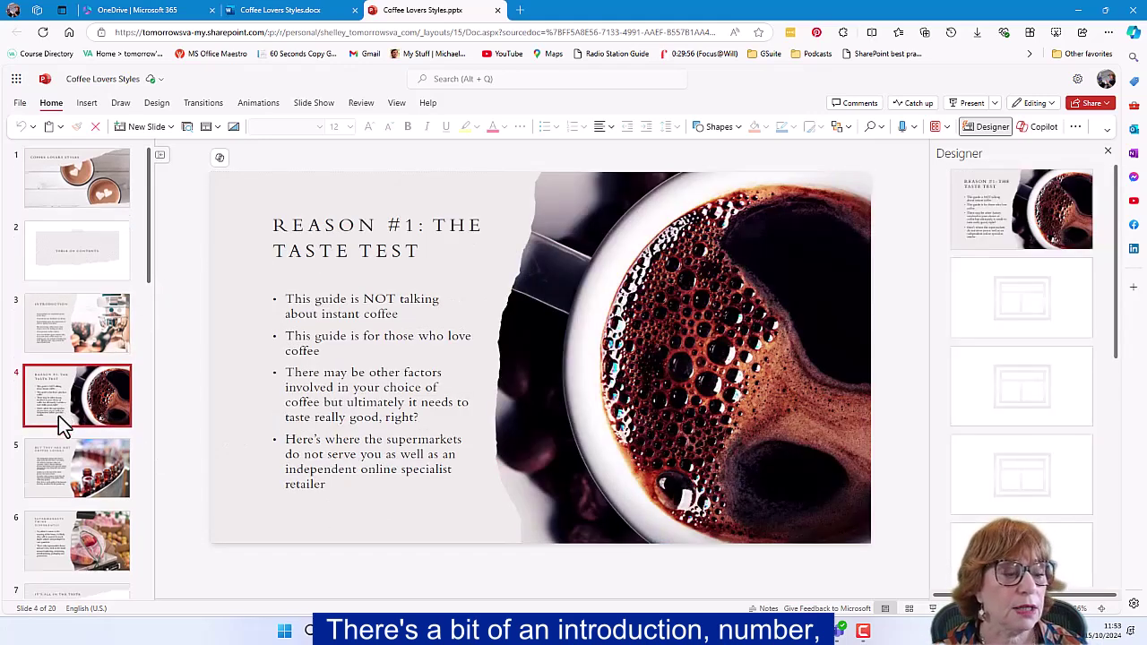
{"action": "scroll", "coordinate": [60, 415], "scroll_direction": "down", "scroll_amount": 2}
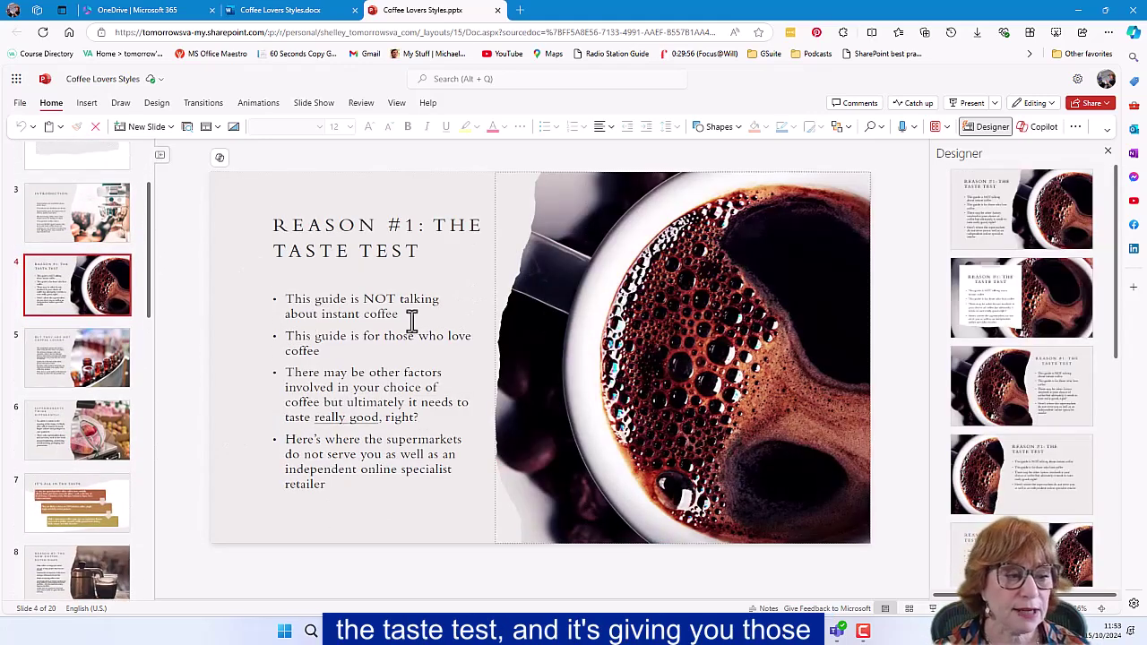
{"action": "left_click", "coordinate": [103, 356]}
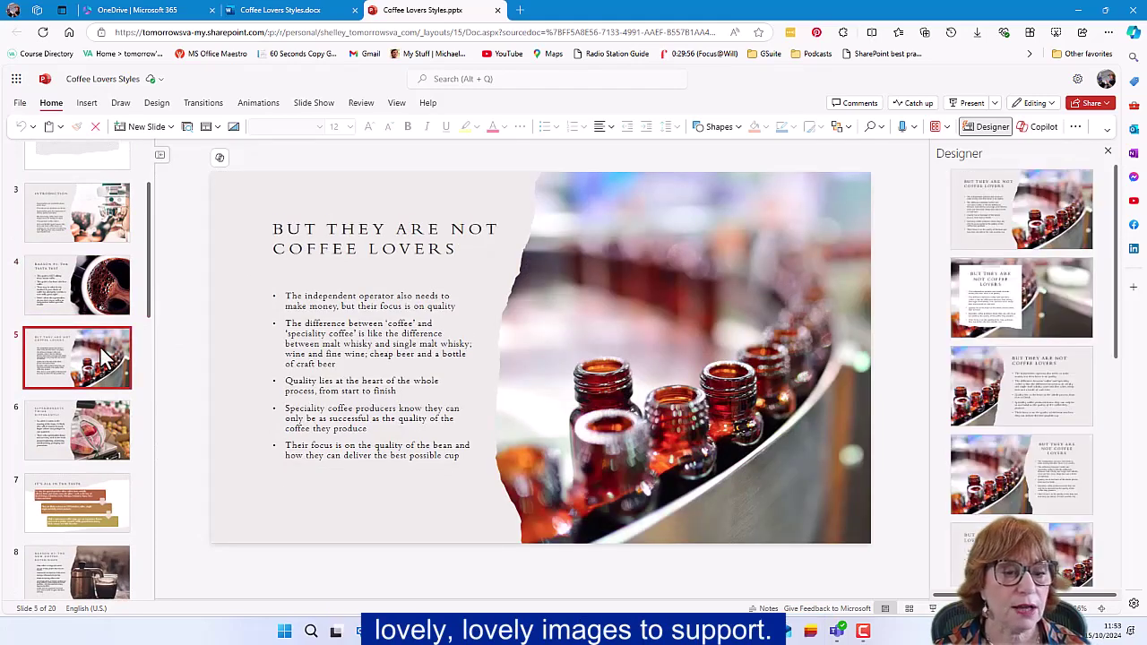
{"action": "left_click", "coordinate": [80, 443]}
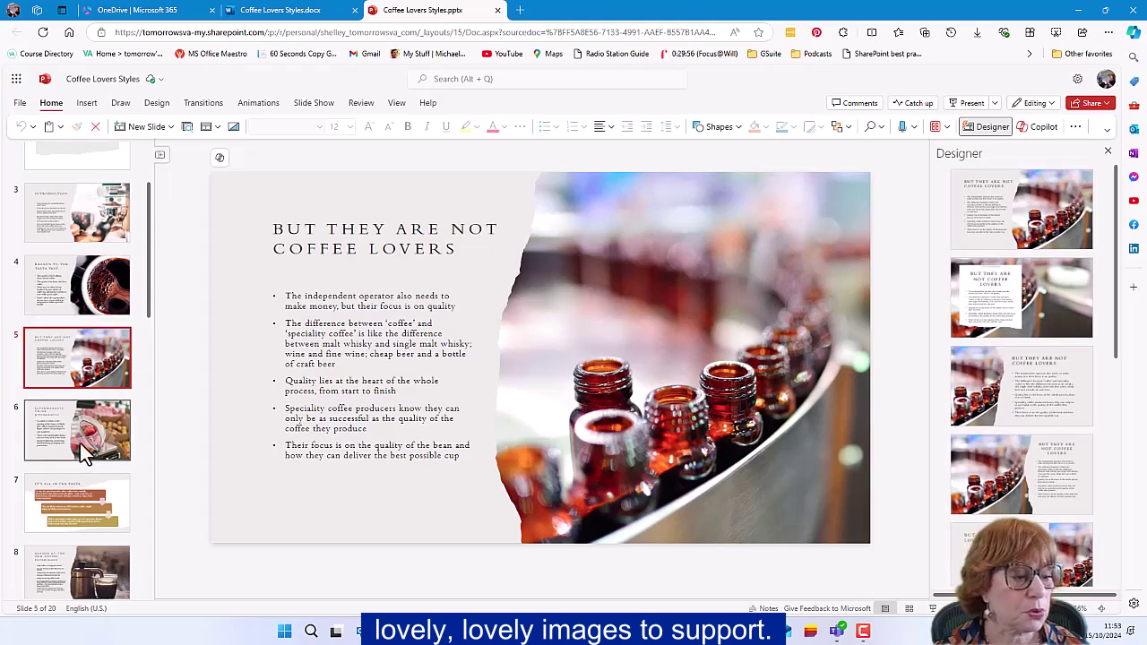
{"action": "left_click", "coordinate": [69, 514]}
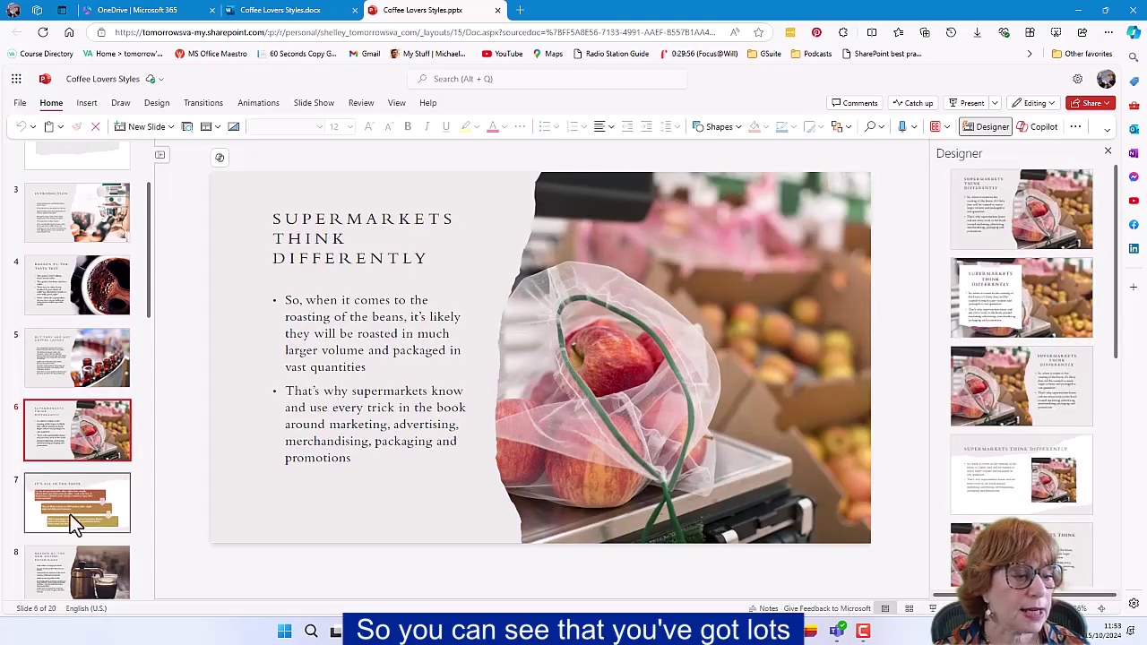
{"action": "scroll", "coordinate": [70, 515], "scroll_direction": "down", "scroll_amount": 2}
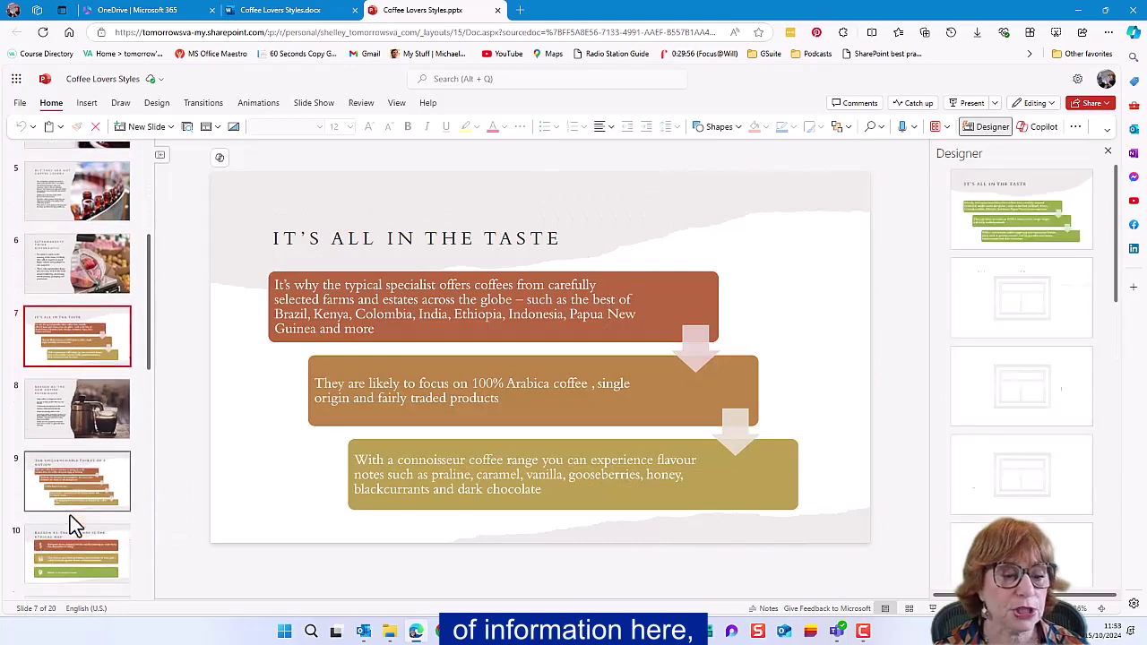
{"action": "left_click", "coordinate": [67, 406]}
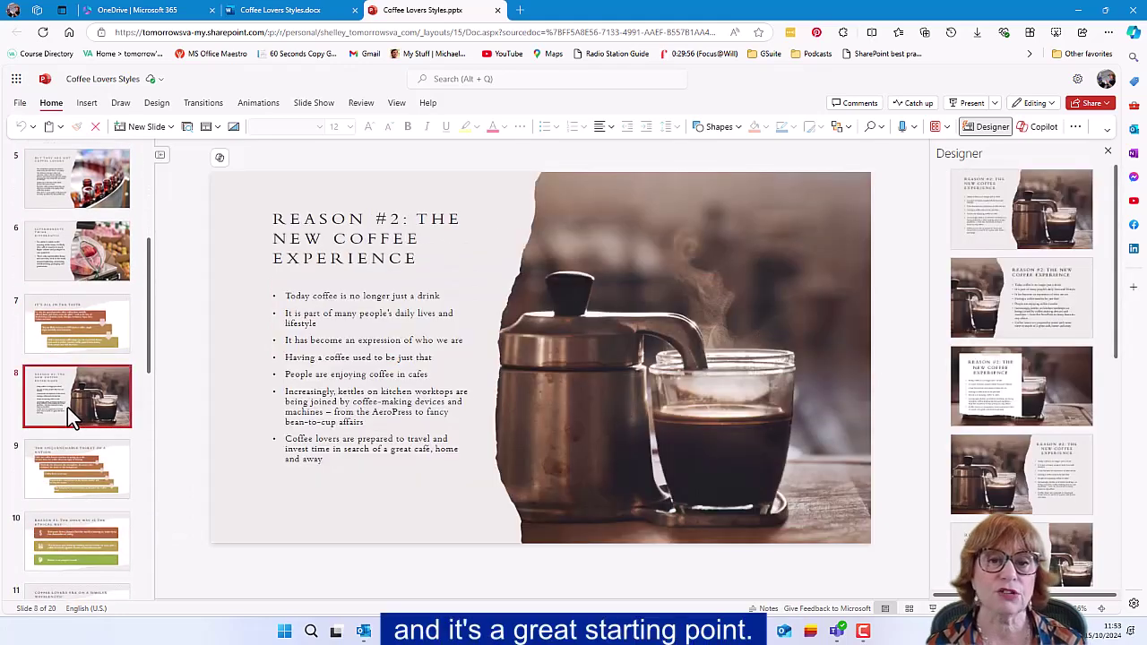
{"action": "scroll", "coordinate": [67, 407], "scroll_direction": "down", "scroll_amount": 3}
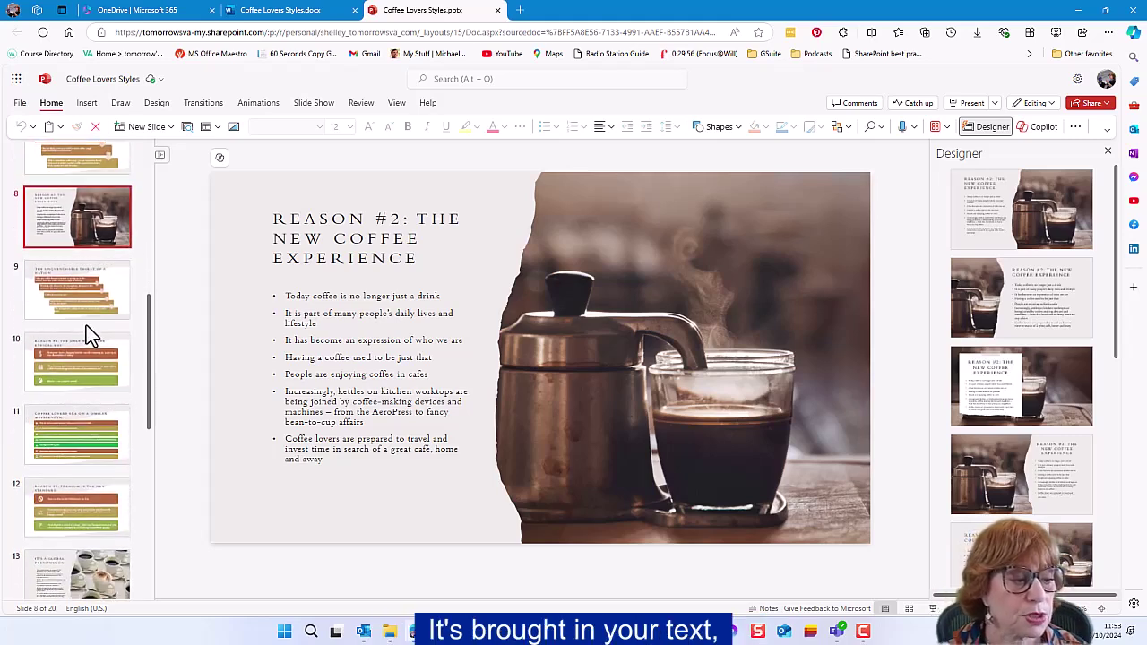
{"action": "left_click", "coordinate": [86, 309]}
{"action": "left_click", "coordinate": [84, 353]}
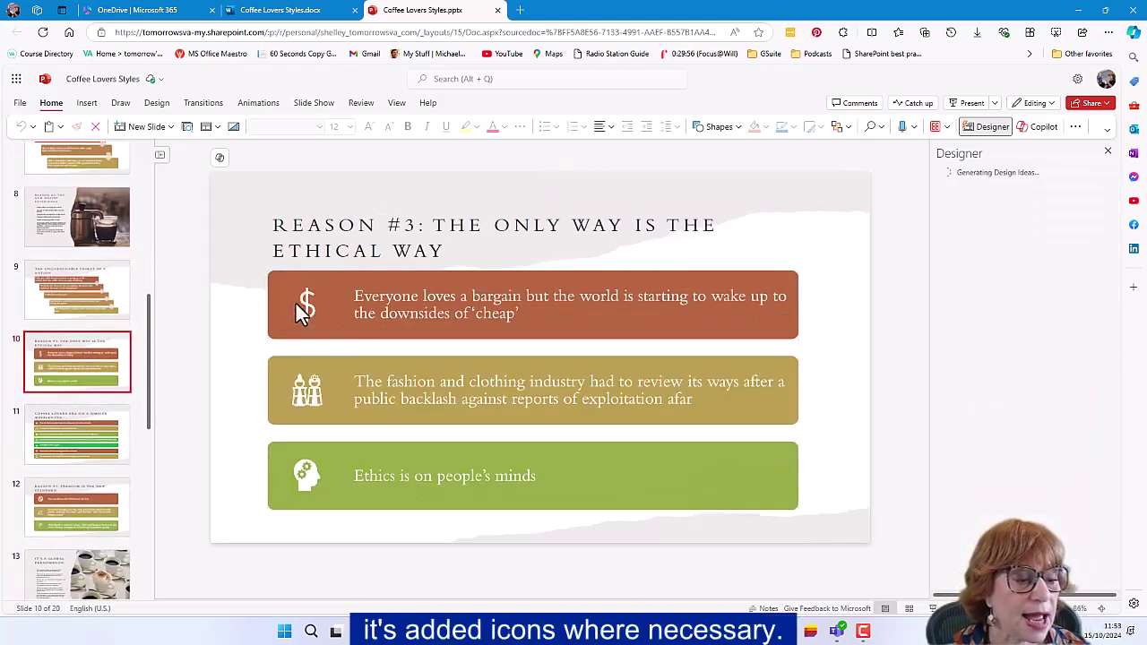
- Apply the design idea with icons in coloured circles to slide 11, "Coffee Lovers Are on a Similar Wavelength"
{"action": "left_click", "coordinate": [71, 434]}
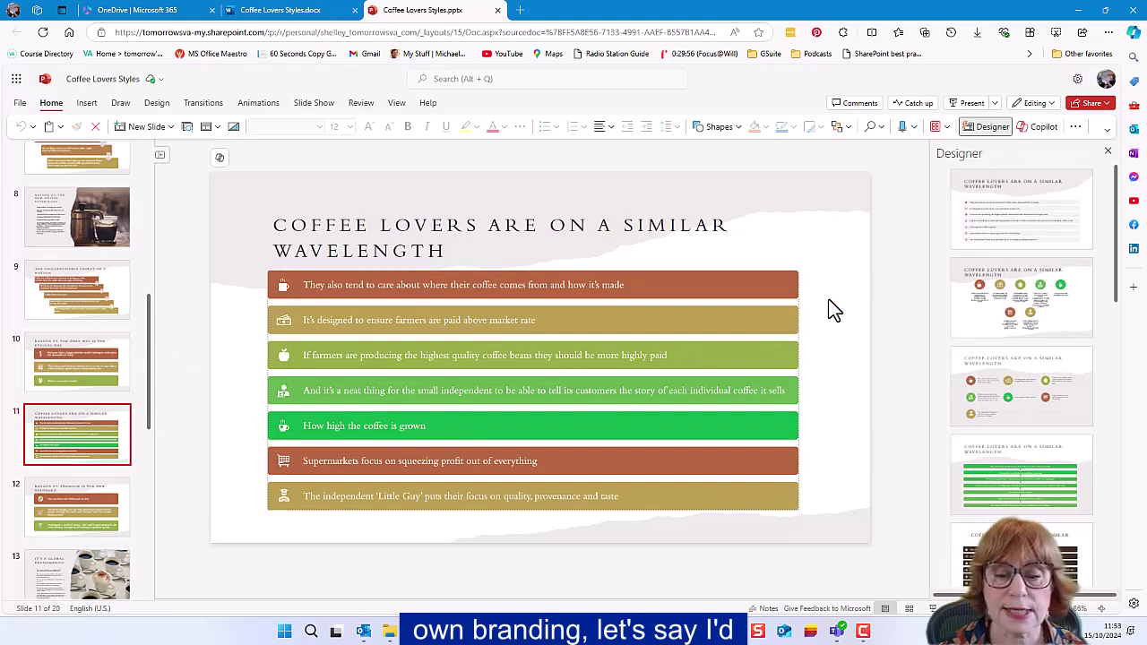
{"action": "left_click", "coordinate": [988, 323]}
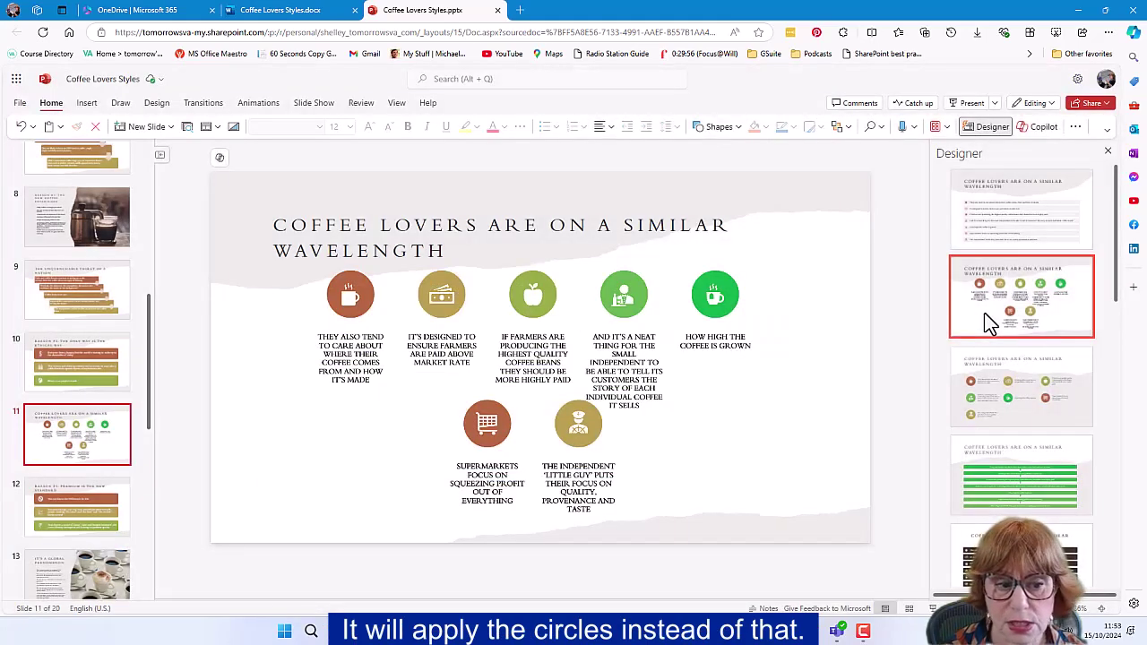
- Open the presentation in the desktop PowerPoint app and maximise its window
{"action": "left_click", "coordinate": [1058, 113]}
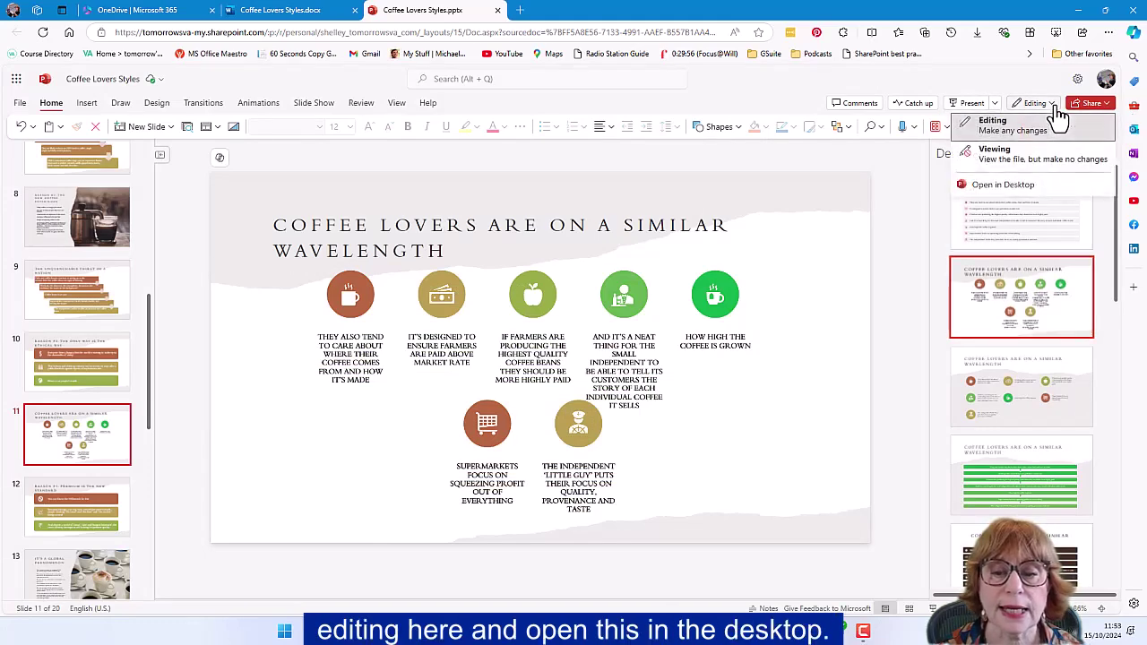
{"action": "left_click", "coordinate": [1013, 187]}
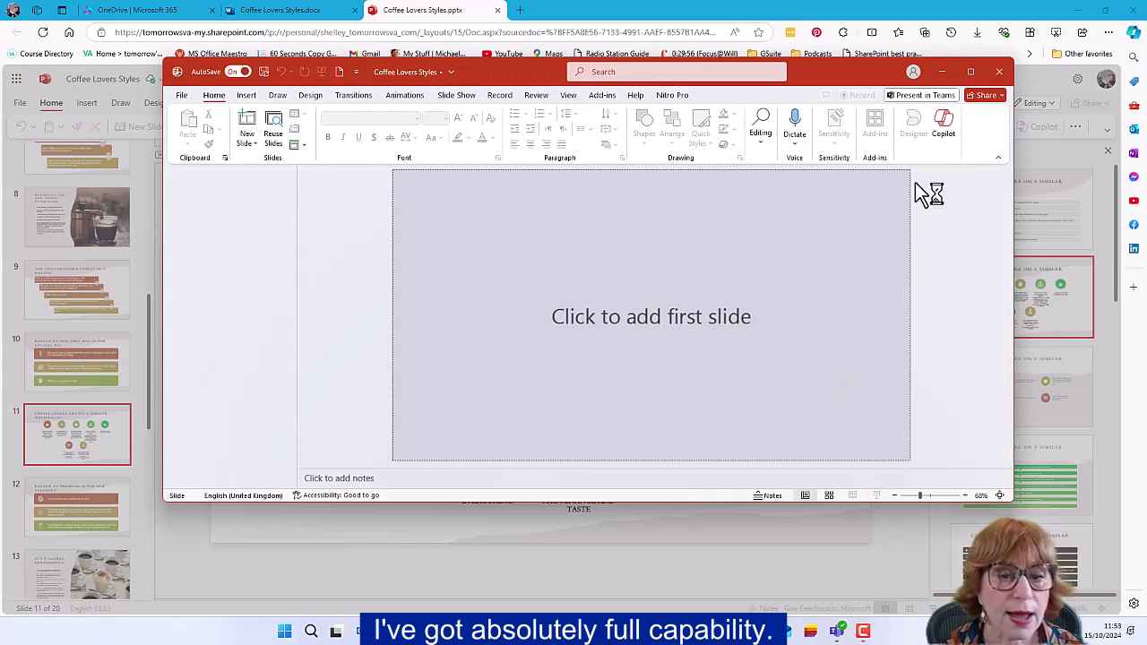
{"action": "left_click", "coordinate": [969, 72]}
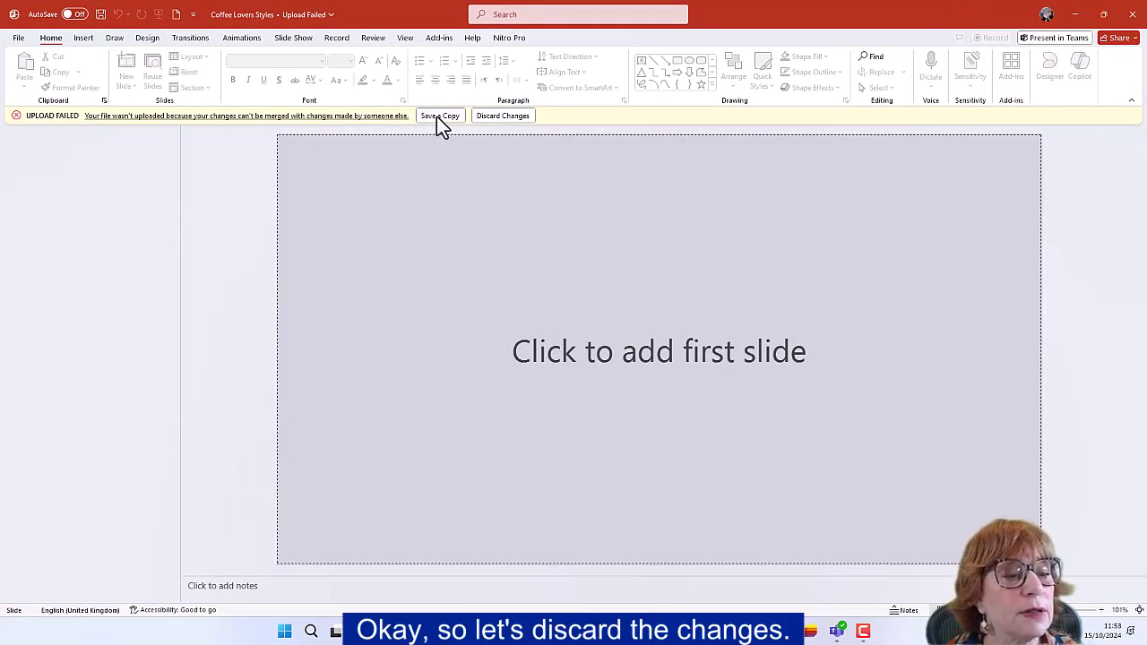
- Discard all changes that have not been uploaded to the server and reload the Coffee Lovers Styles presentation
{"action": "left_click", "coordinate": [493, 119]}
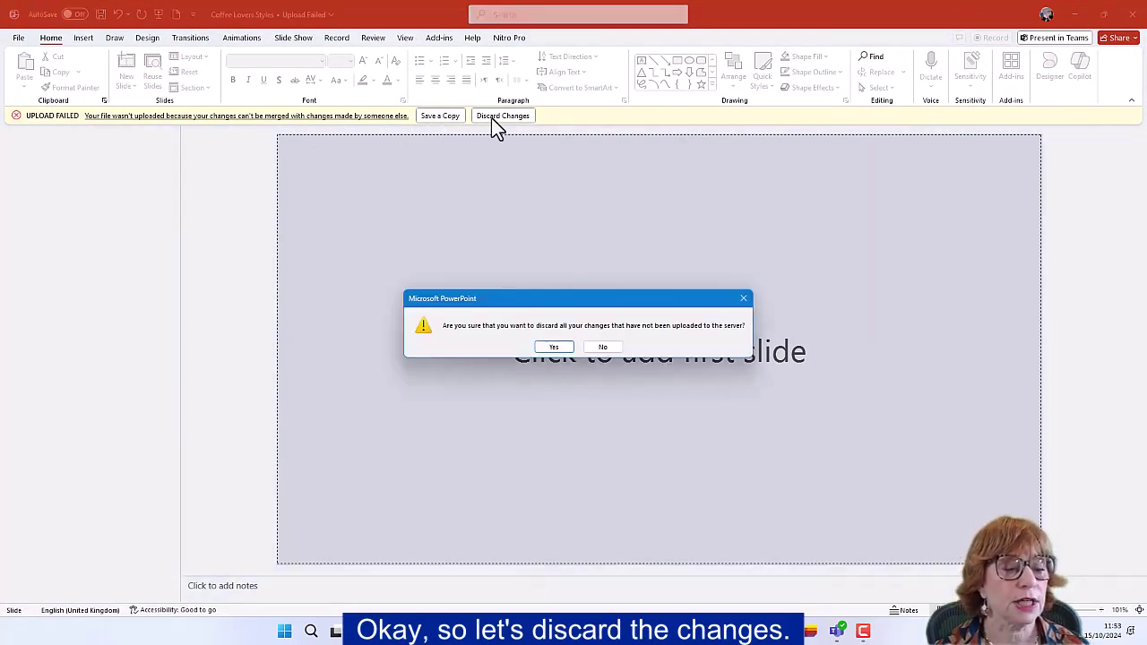
{"action": "left_click", "coordinate": [555, 347]}
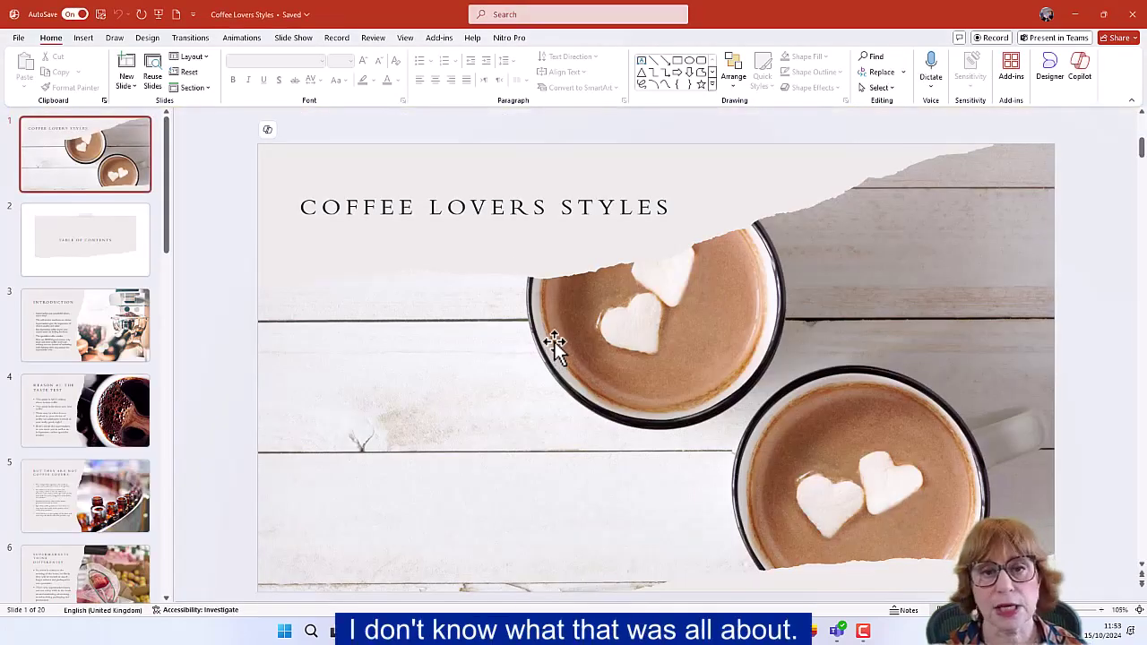
- Try the pink Tomorrow's VA branded theme on the whole presentation, and undo the theme change
{"action": "left_click", "coordinate": [342, 228]}
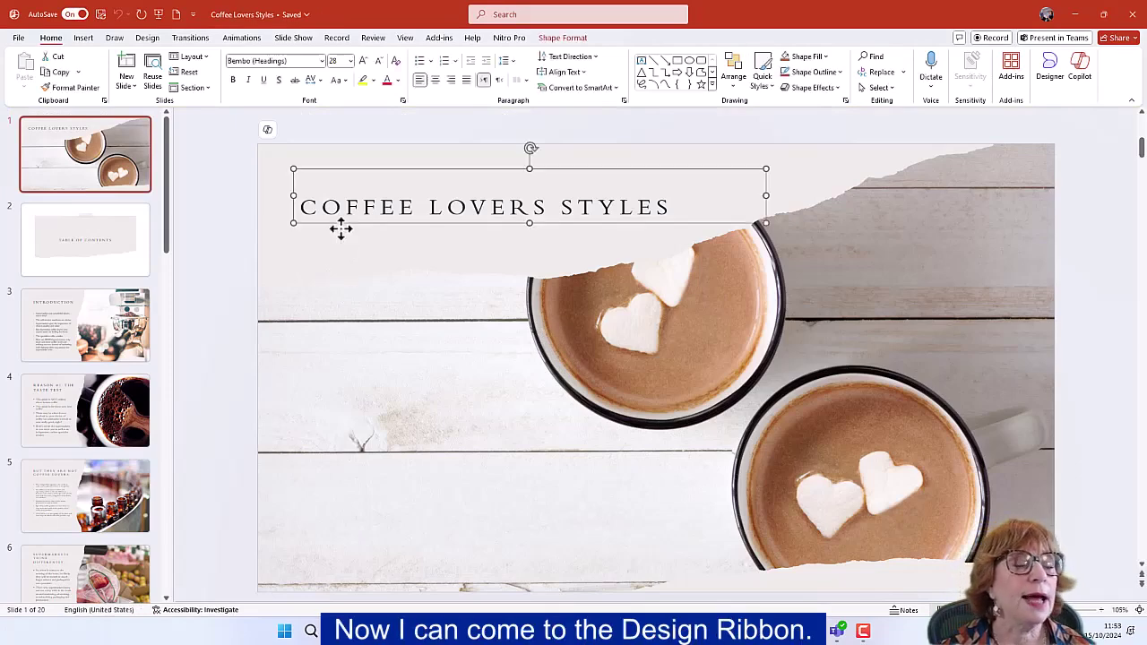
{"action": "left_click", "coordinate": [145, 40]}
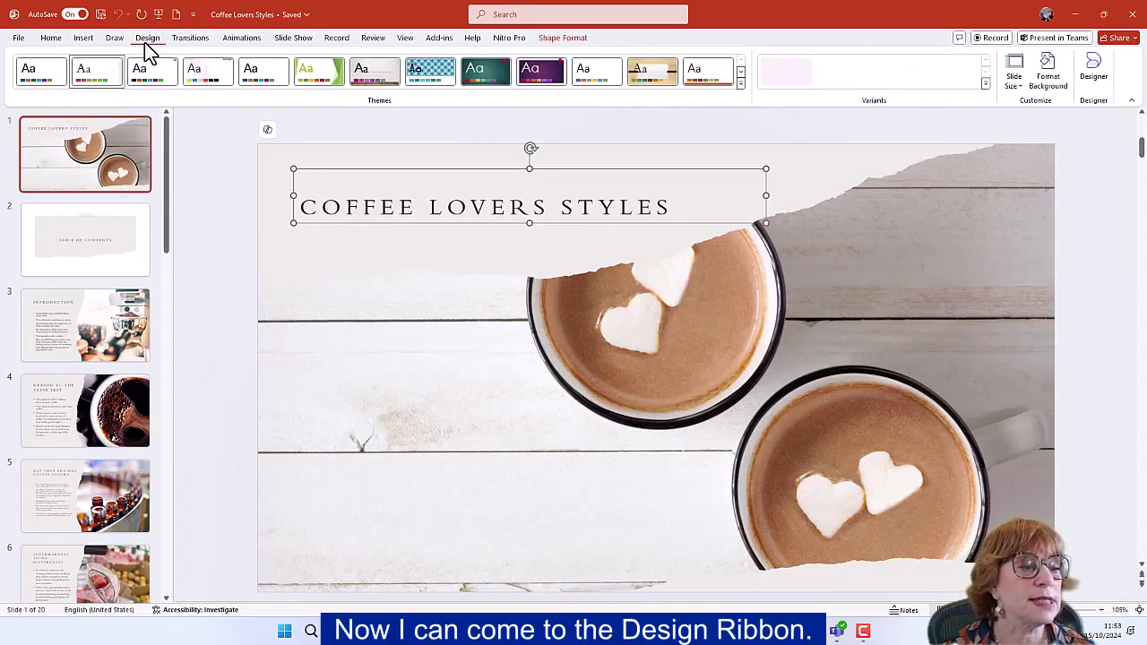
{"action": "left_click", "coordinate": [211, 70]}
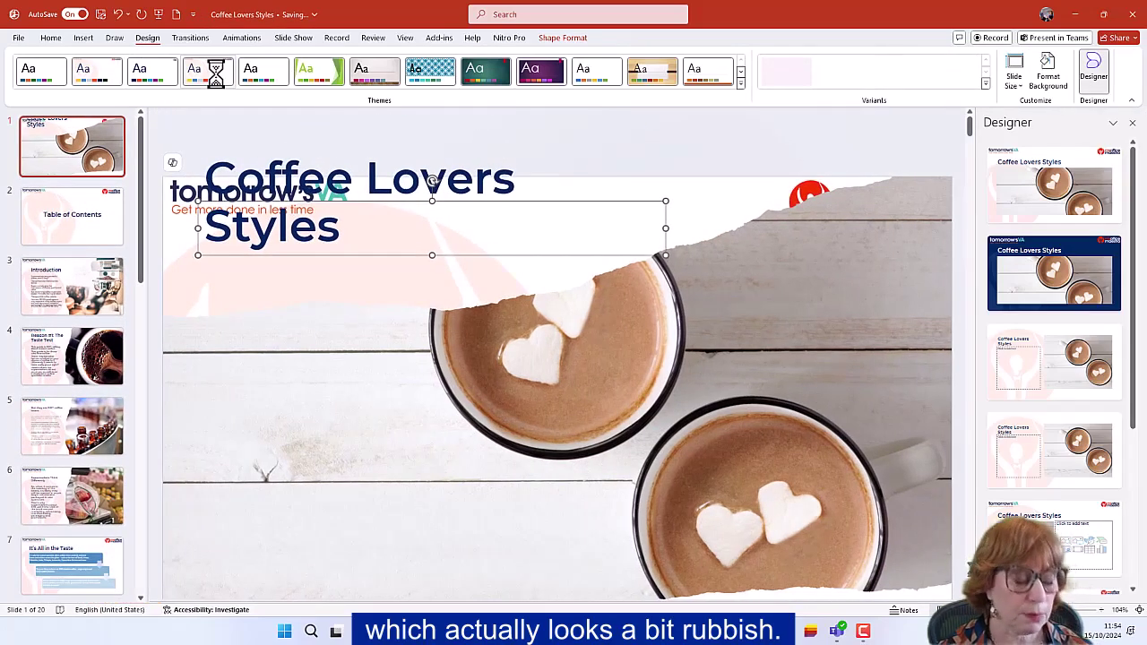
{"action": "key", "text": "ctrl+z"}
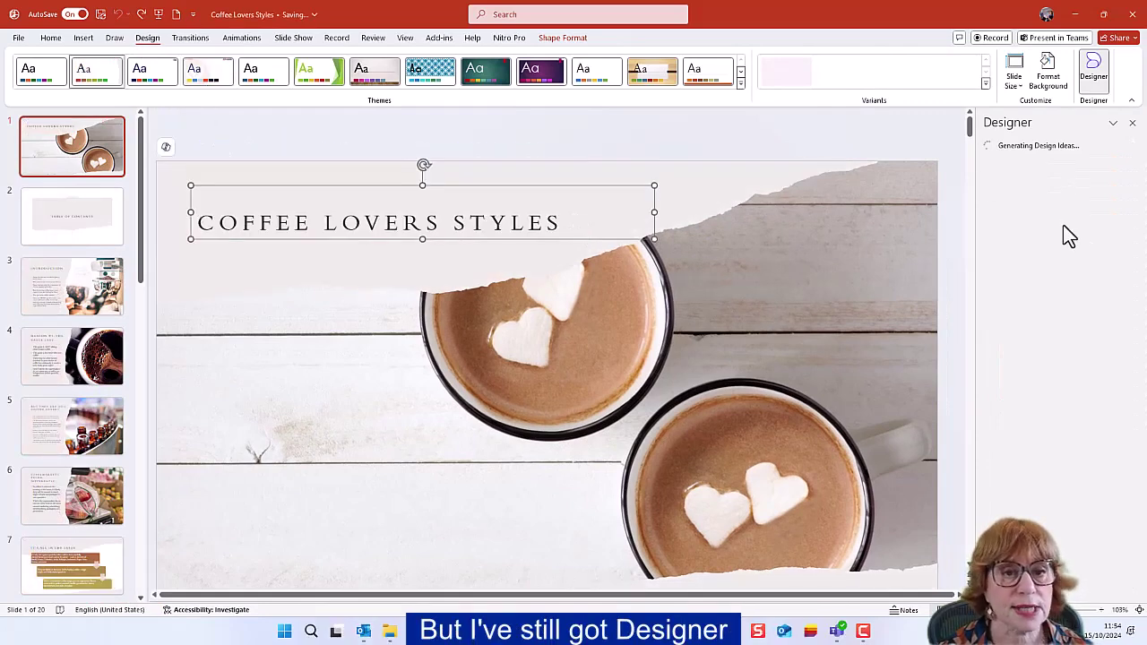
- Go to slide 3, "Introduction", to get design ideas for it
{"action": "left_click", "coordinate": [77, 305]}
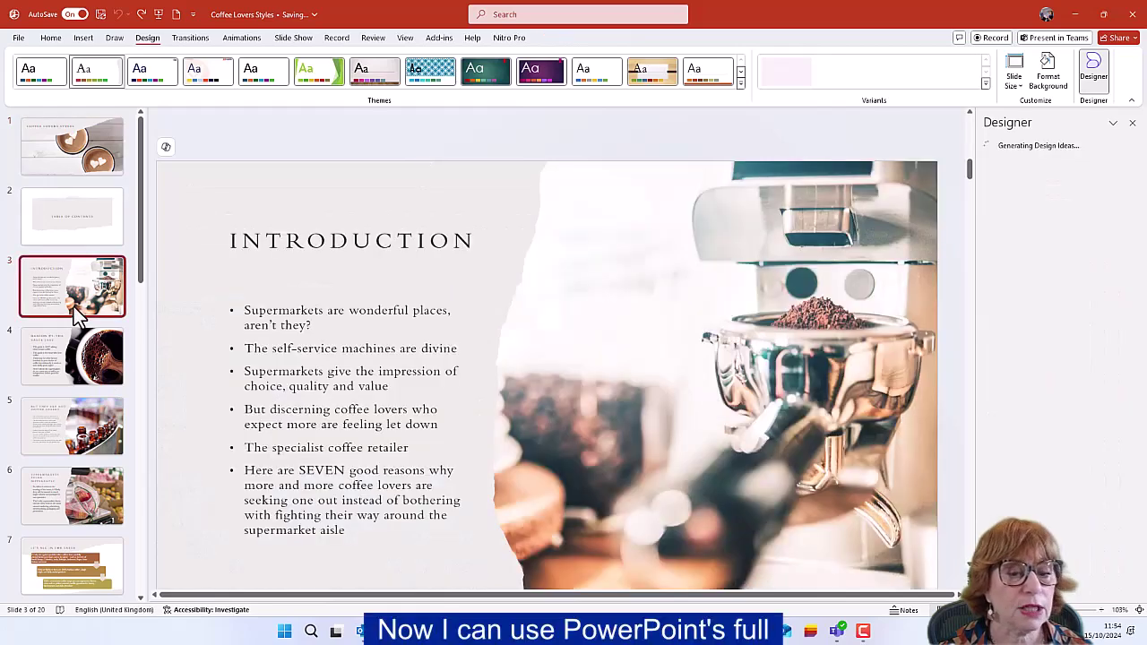